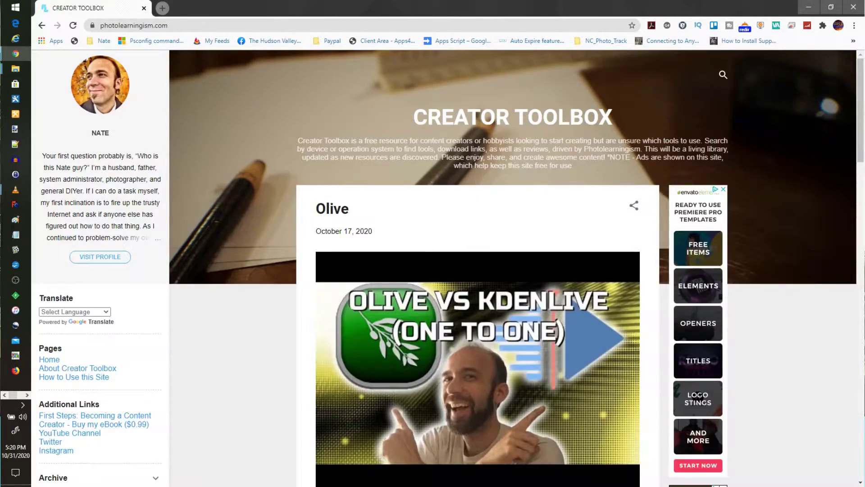
# Search the Creator Toolbox blog for 'video'
pyautogui.scroll(-15, 448, 267)
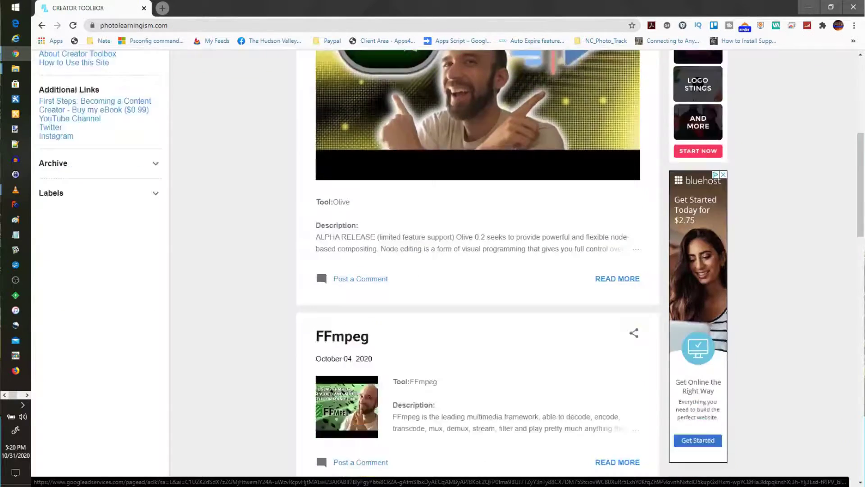
pyautogui.scroll(15, 448, 268)
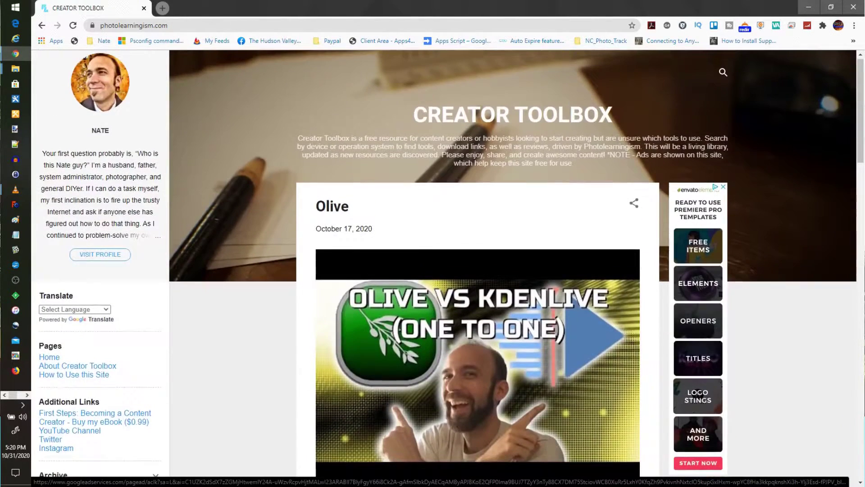
pyautogui.click(723, 74)
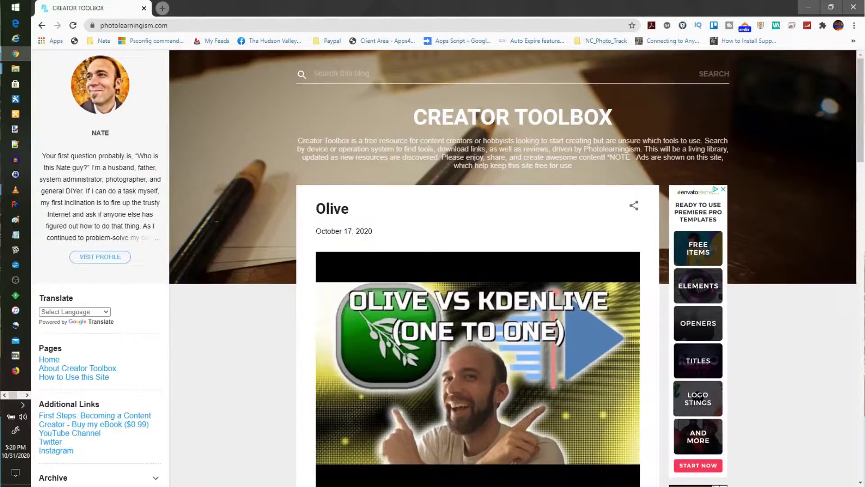
pyautogui.write('video')
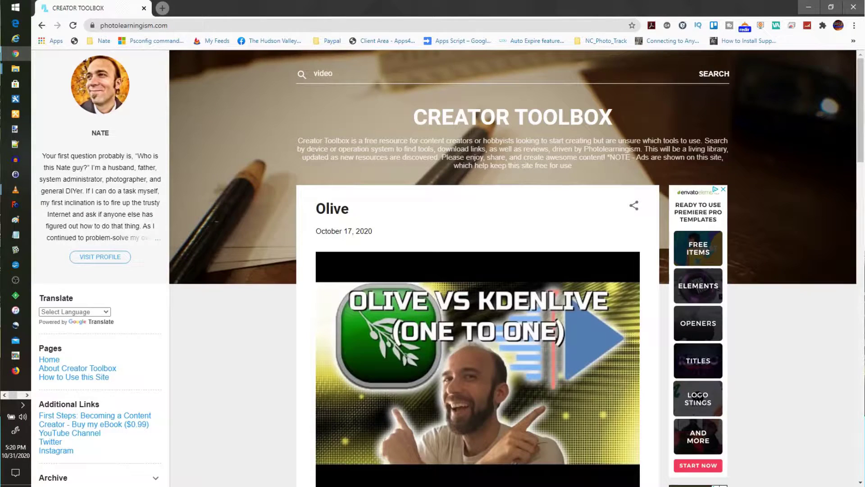
pyautogui.press('Return')
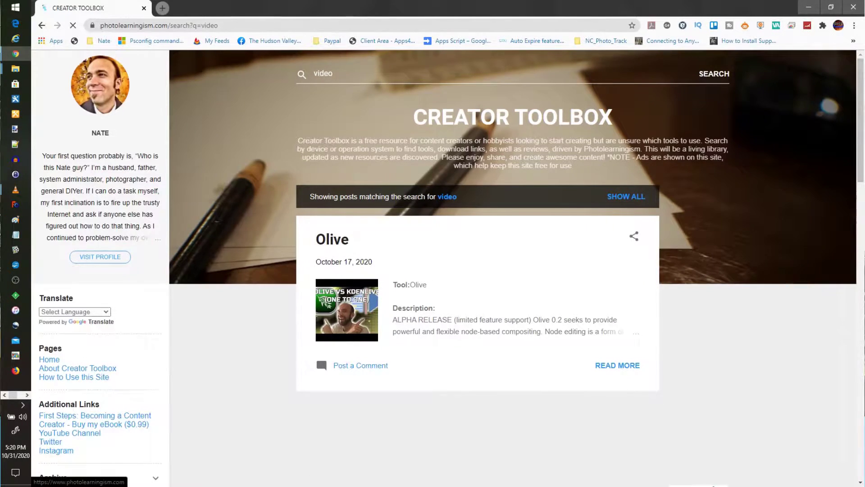
# Open the KDEnlive post from the search results and scroll through it
pyautogui.scroll(-12, 477, 270)
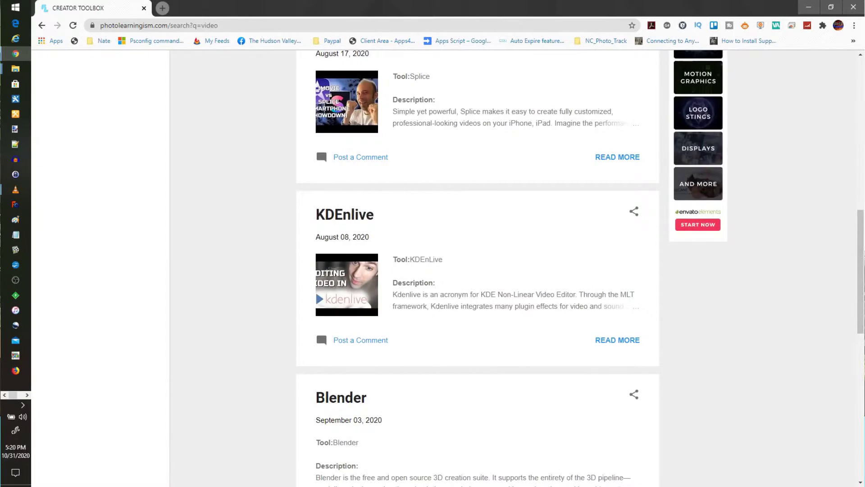
pyautogui.scroll(-5, 478, 270)
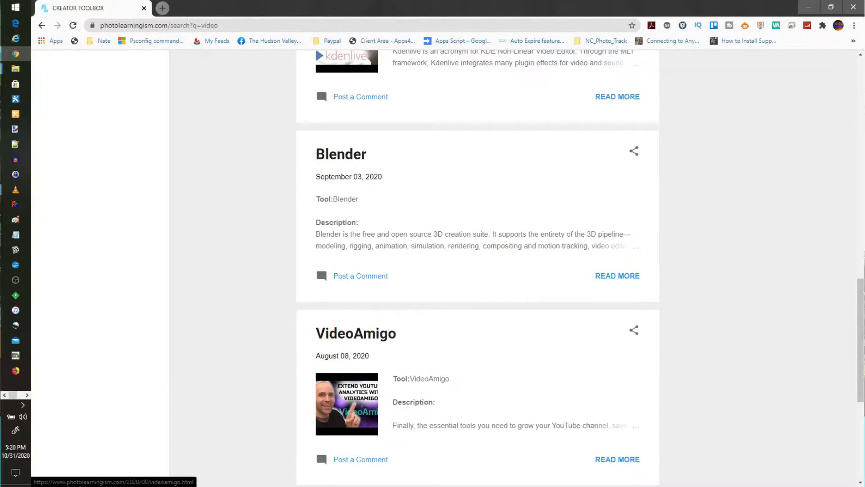
pyautogui.scroll(3, 315, 47)
pyautogui.scroll(4, 478, 271)
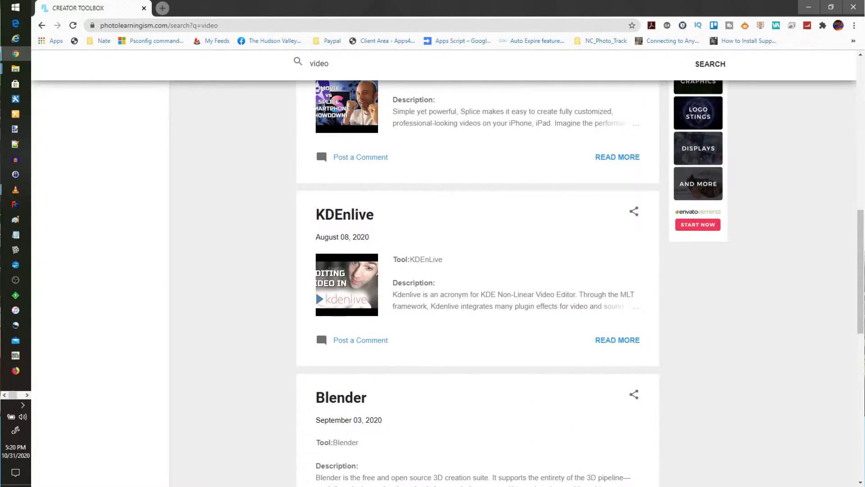
pyautogui.click(344, 214)
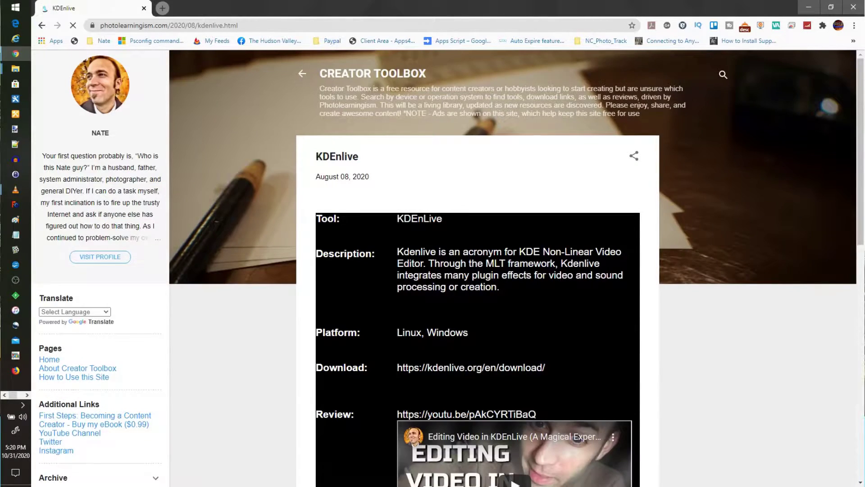
pyautogui.scroll(-1, 478, 271)
pyautogui.scroll(-2, 446, 267)
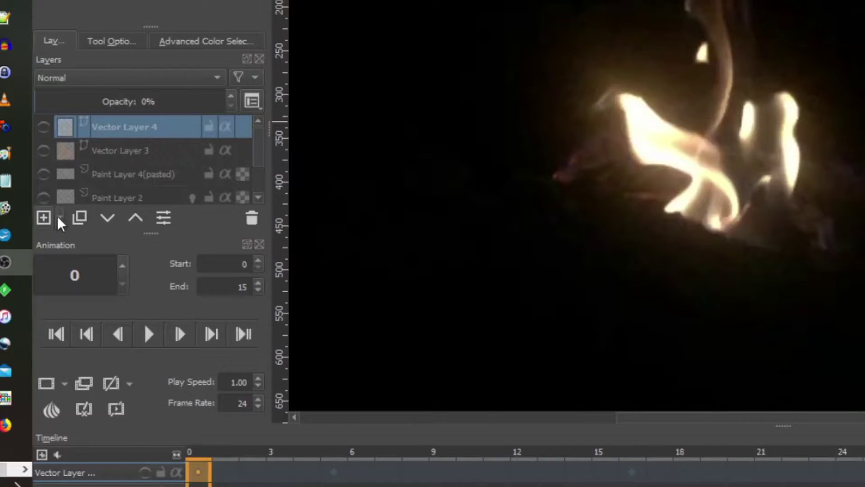
# Add Vector Layer 5 on top of the layer stack and play the animation once
pyautogui.click(59, 217)
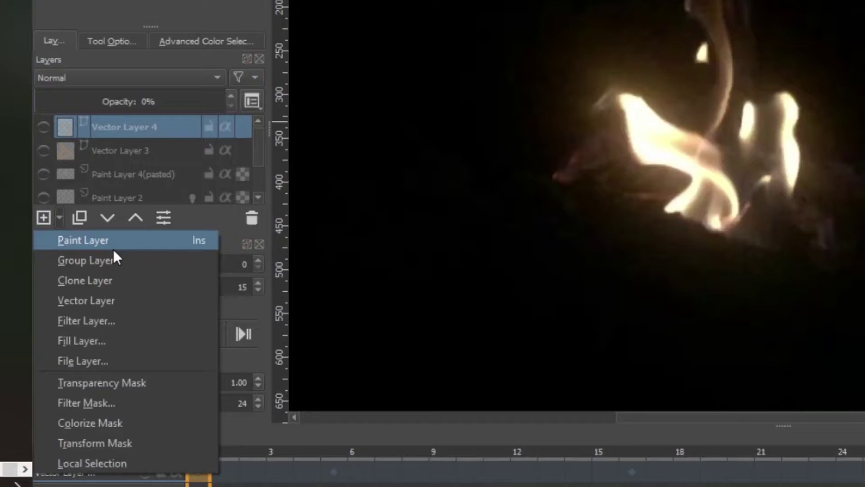
pyautogui.click(120, 301)
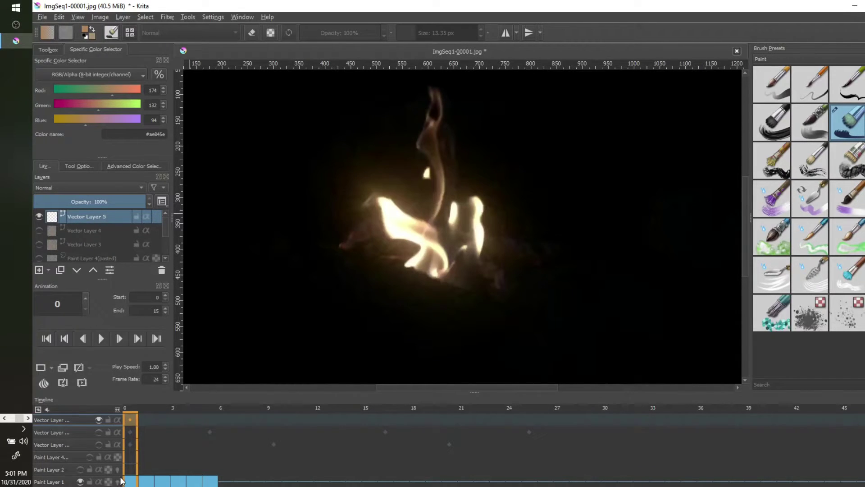
pyautogui.click(101, 338)
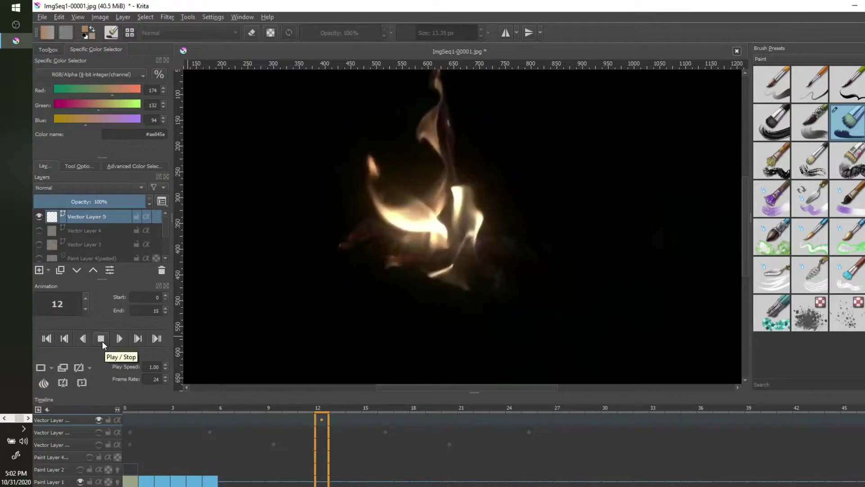
pyautogui.click(101, 339)
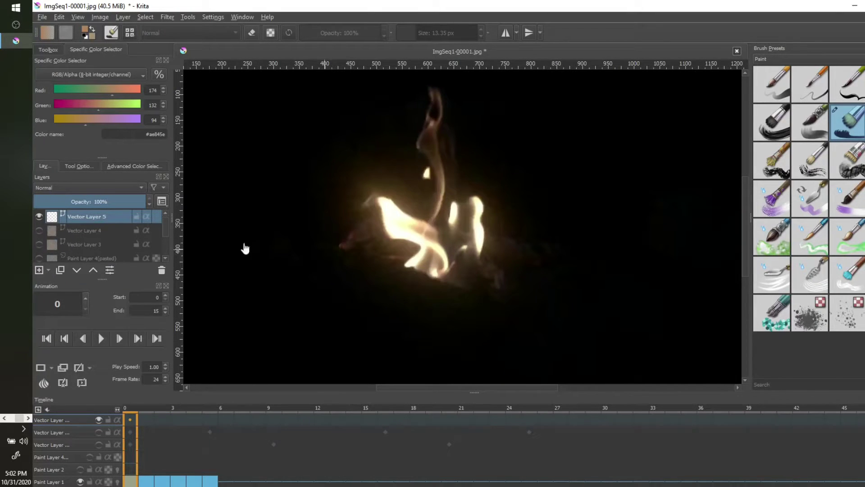
pyautogui.click(50, 49)
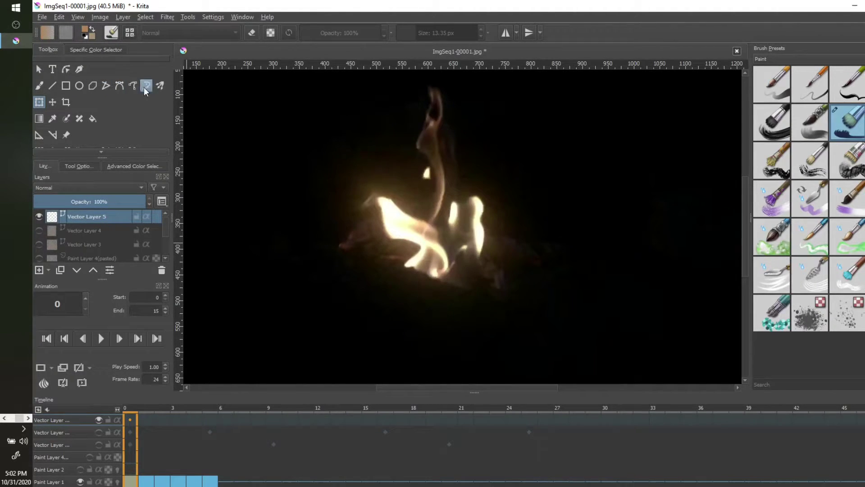
# With the Polyline tool, trace the flame's left side from its tip down to the base
pyautogui.click(106, 85)
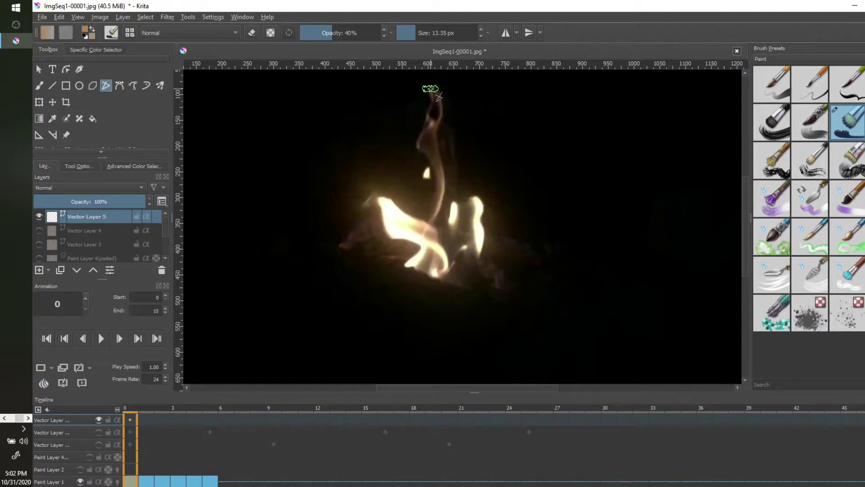
pyautogui.click(431, 89)
pyautogui.click(420, 147)
pyautogui.click(432, 170)
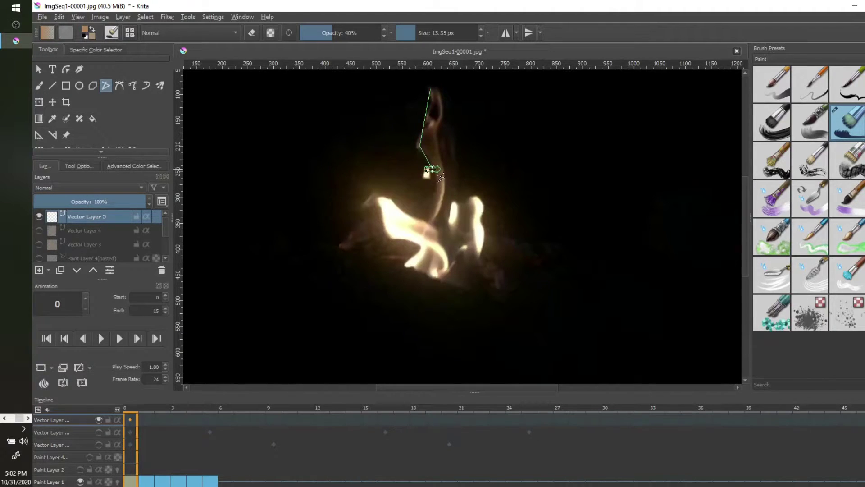
pyautogui.click(430, 220)
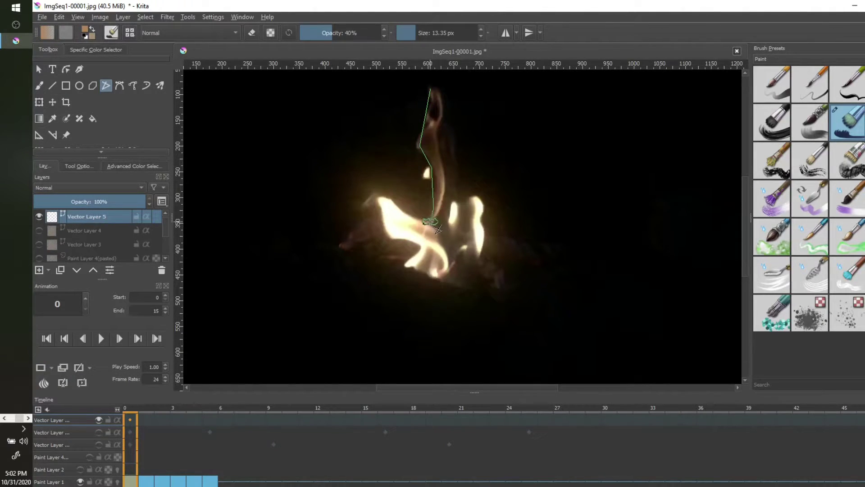
pyautogui.click(381, 195)
pyautogui.click(390, 237)
pyautogui.click(418, 243)
pyautogui.click(418, 262)
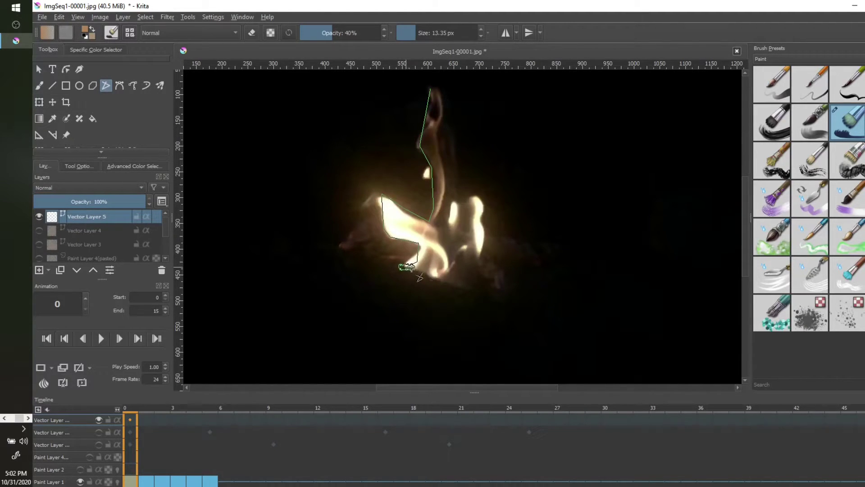
pyautogui.click(414, 269)
pyautogui.click(436, 275)
# Continue the outline up the flame's right side and close it at the tip
pyautogui.click(460, 250)
pyautogui.click(487, 256)
pyautogui.click(475, 192)
pyautogui.click(459, 183)
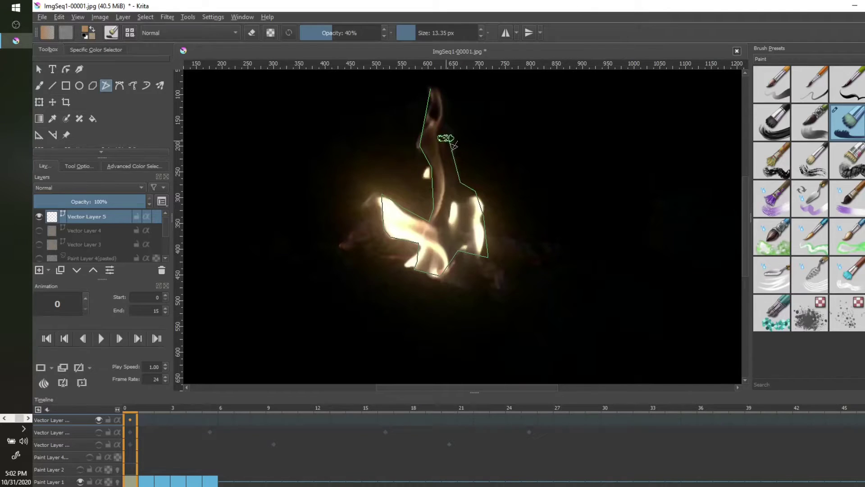
pyautogui.click(452, 143)
pyautogui.click(449, 96)
pyautogui.doubleClick(432, 87)
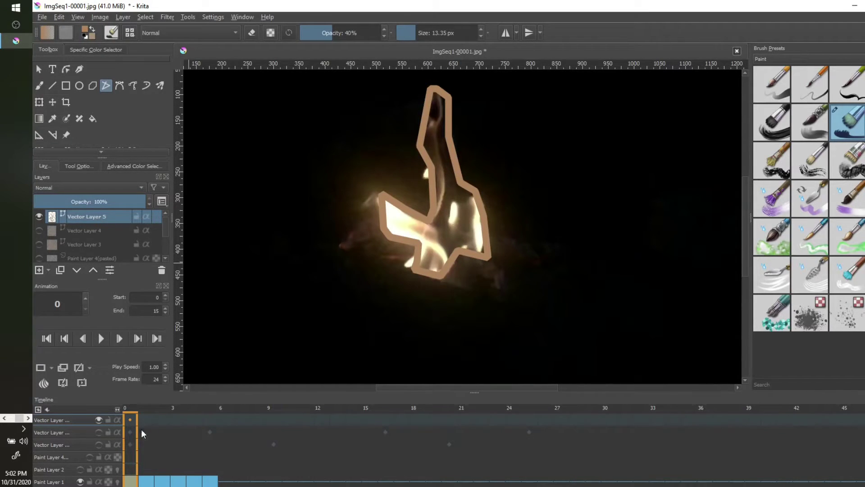
# With the Shape Edit tool, drag three outline nodes to widen the base, then check playback
pyautogui.click(66, 71)
pyautogui.click(444, 189)
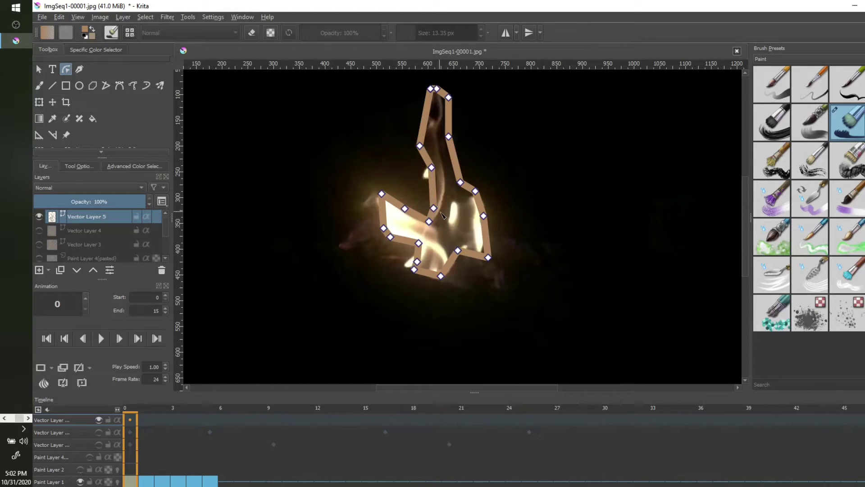
pyautogui.moveTo(434, 208)
pyautogui.mouseDown()
pyautogui.moveTo(425, 189)
pyautogui.moveTo(441, 201)
pyautogui.mouseUp()
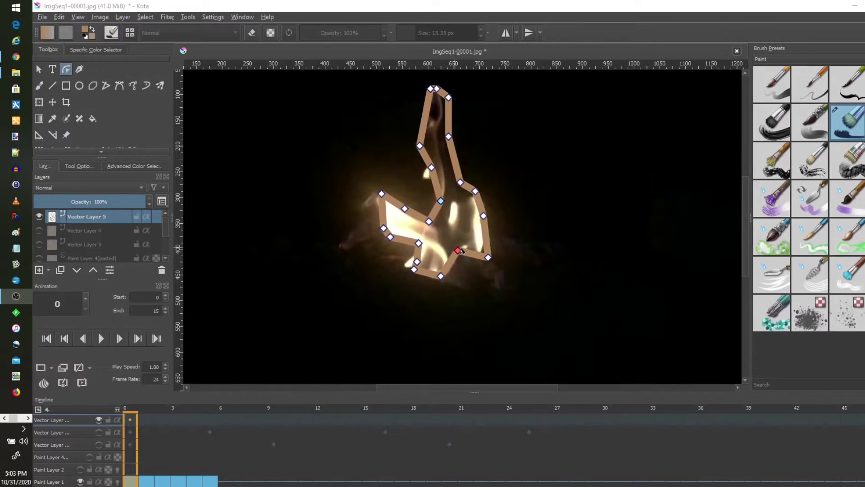
pyautogui.moveTo(457, 250); pyautogui.dragTo(485, 295)
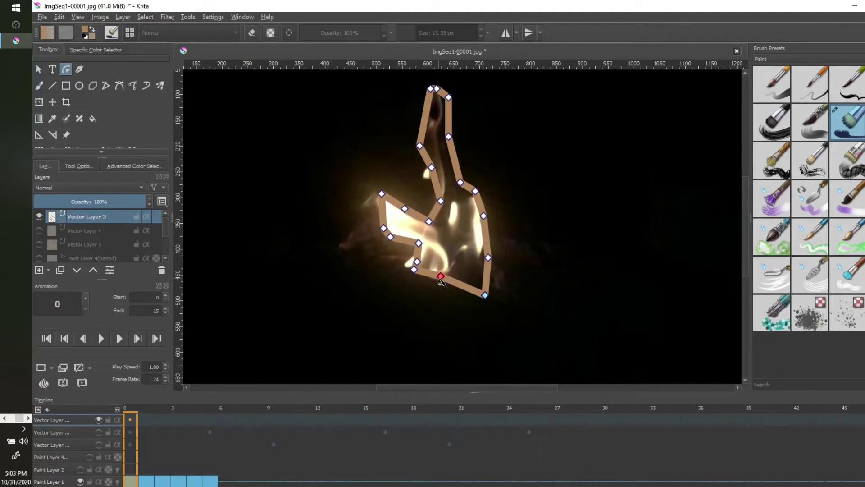
pyautogui.moveTo(440, 276); pyautogui.dragTo(432, 290)
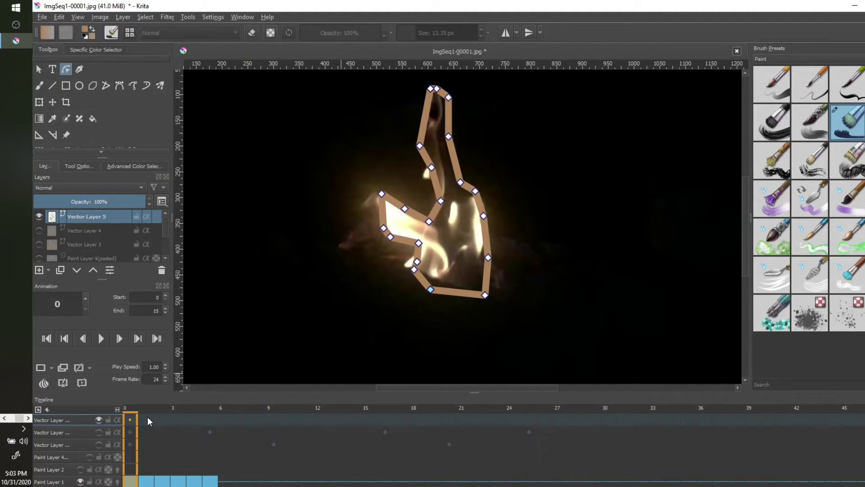
pyautogui.click(101, 339)
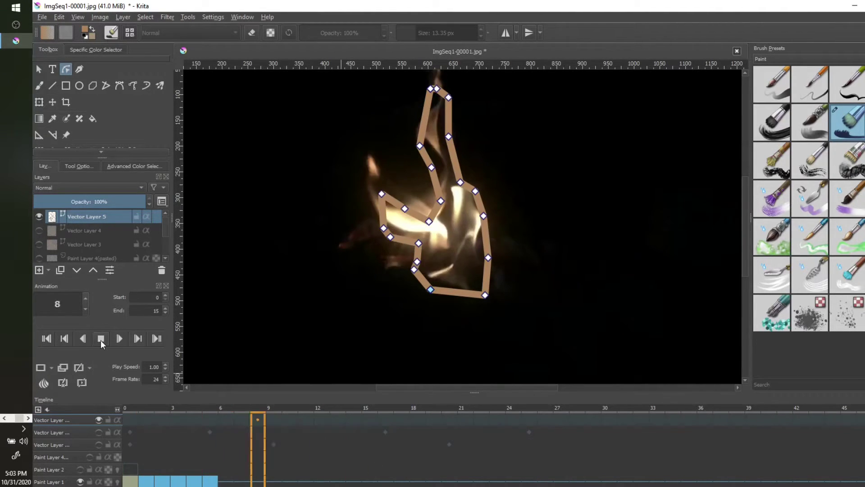
pyautogui.click(101, 339)
# At frame 5, pull an outline node up to follow the flame, then recheck playback
pyautogui.click(211, 420)
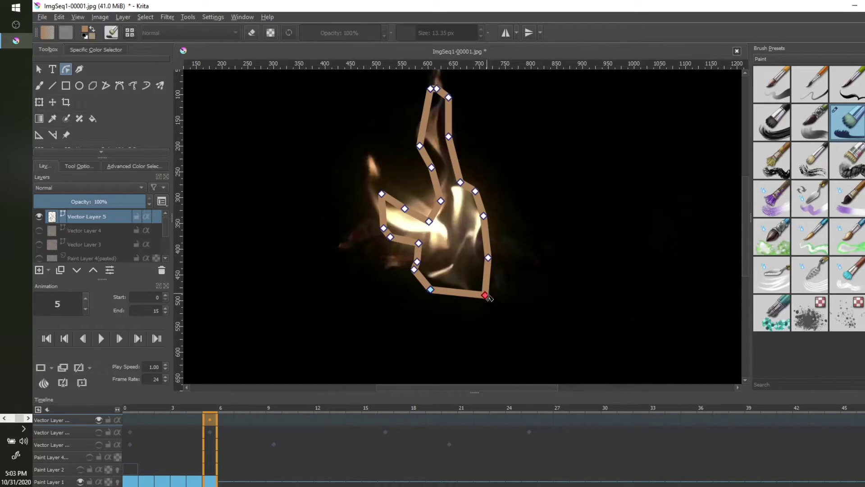
pyautogui.moveTo(485, 295); pyautogui.dragTo(458, 254)
pyautogui.click(101, 339)
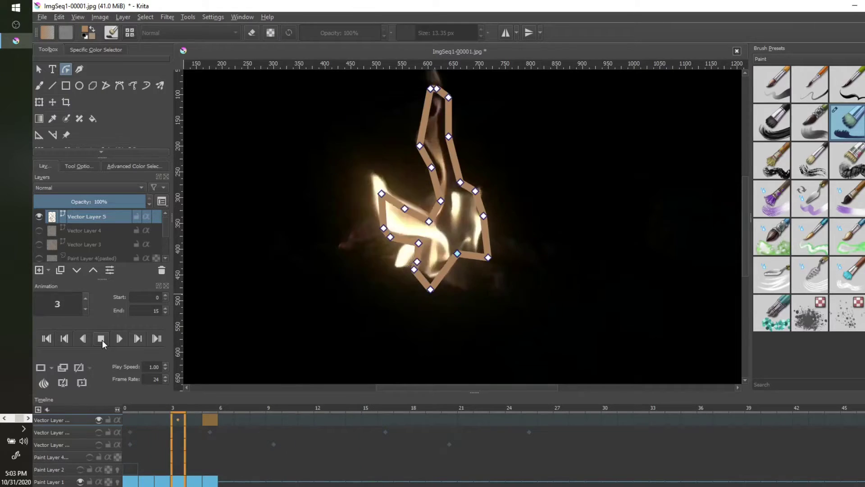
pyautogui.click(101, 338)
pyautogui.moveTo(254, 419)
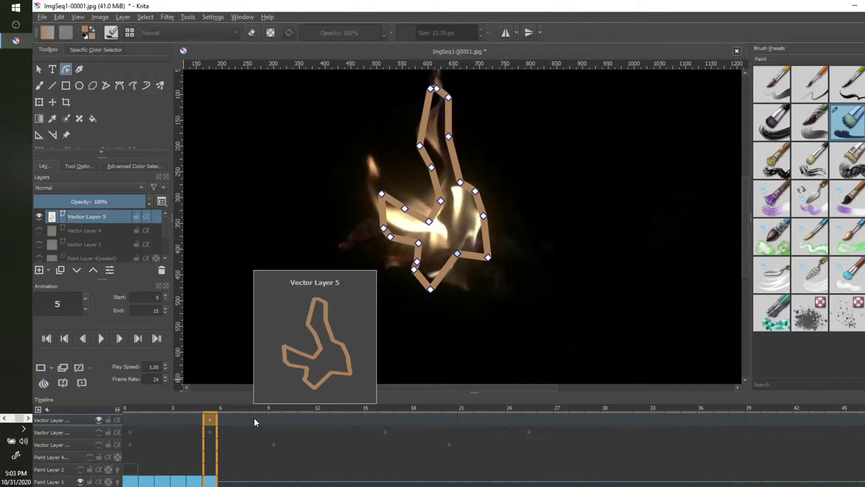
pyautogui.click(130, 420)
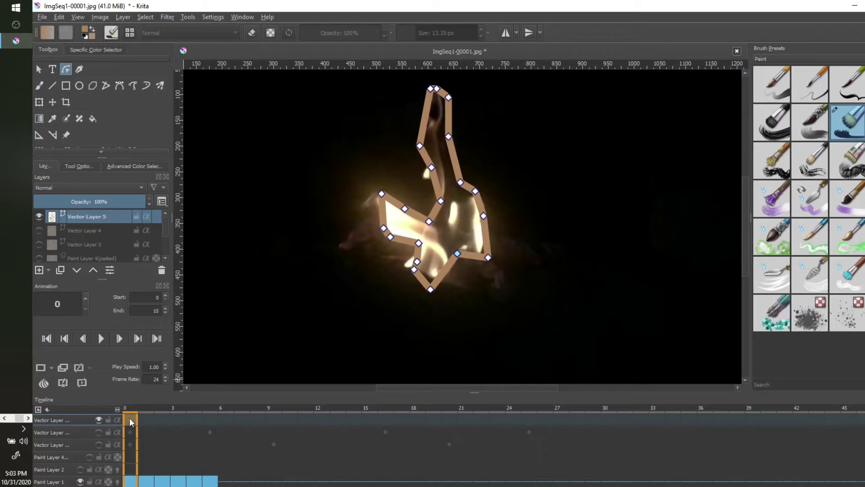
# Add a Tweening opacity keyframe at frame 0 of Vector Layer 5, then play from frame 5
pyautogui.rightClick(130, 418)
pyautogui.moveTo(181, 336)
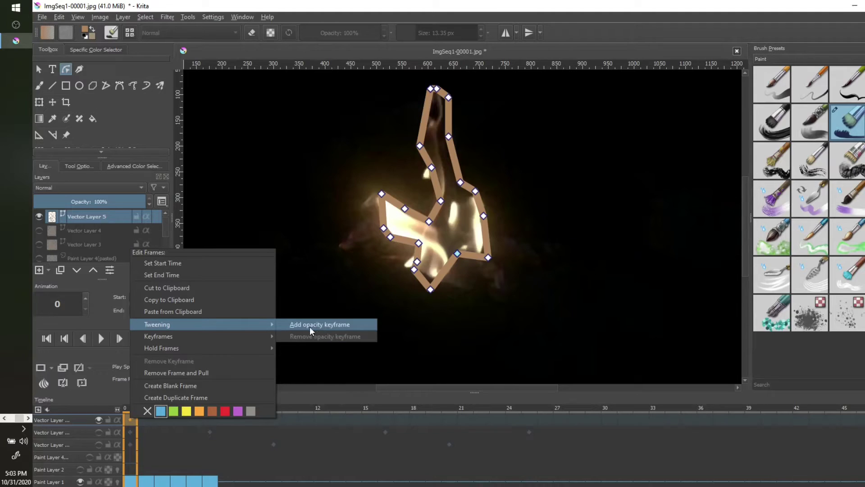
pyautogui.click(338, 325)
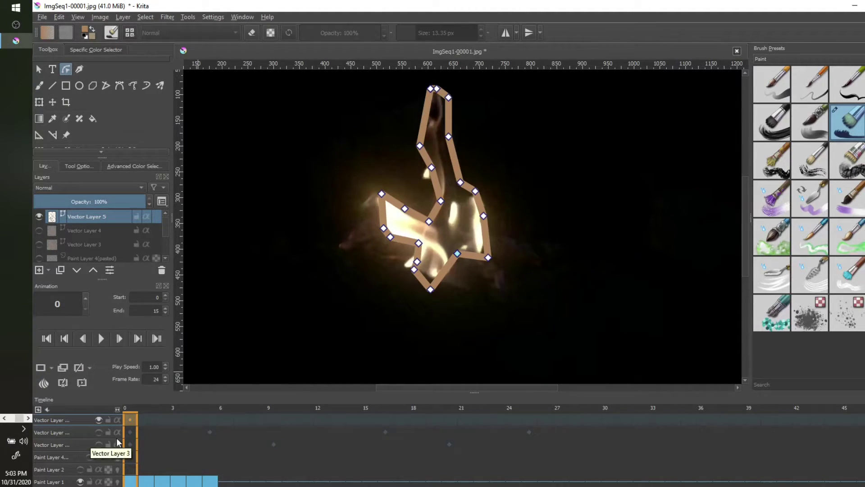
pyautogui.moveTo(129, 417)
pyautogui.moveTo(130, 420); pyautogui.dragTo(210, 418)
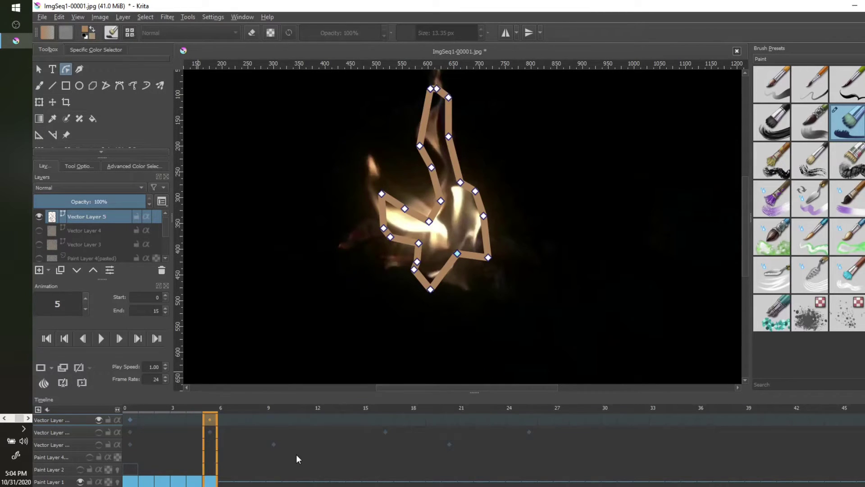
pyautogui.press('space')
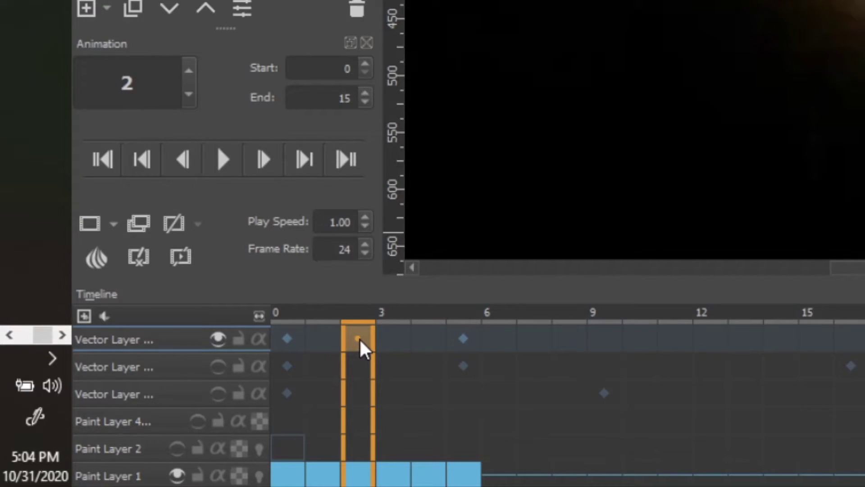
# Add a frame-2 opacity keyframe at 82% on Vector Layer 5, then set frame 5 to 0%
pyautogui.rightClick(362, 348)
pyautogui.moveTo(507, 173)
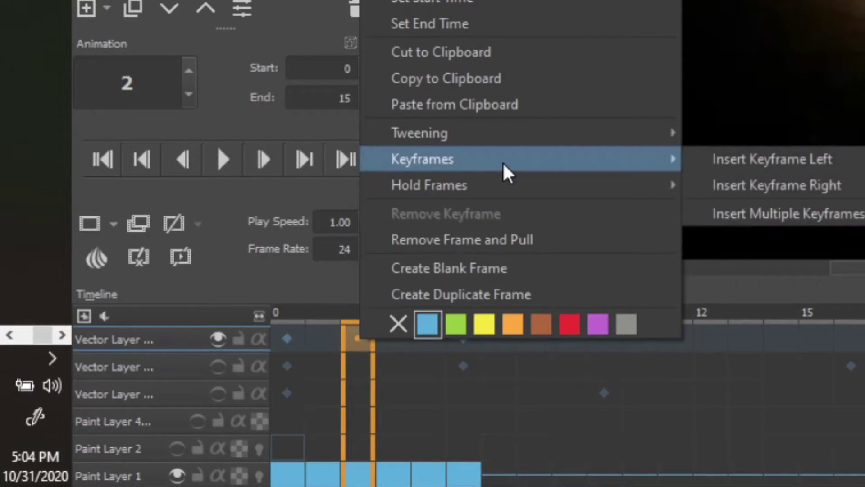
pyautogui.moveTo(499, 147)
pyautogui.click(801, 141)
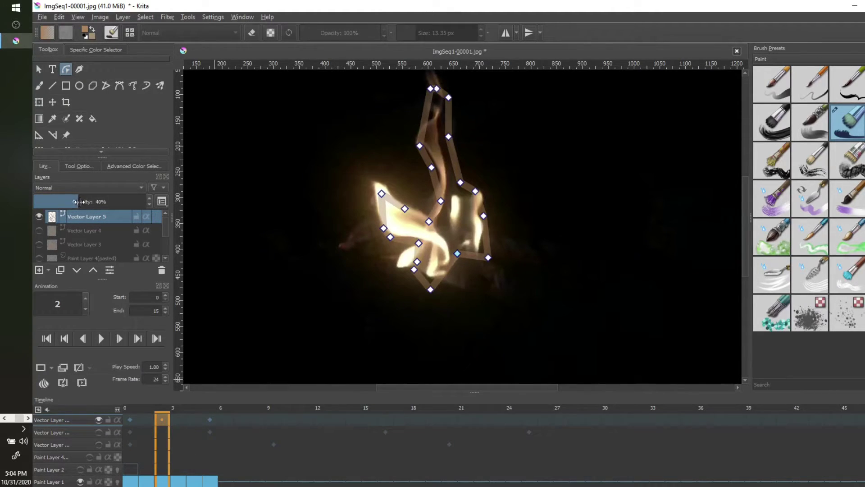
pyautogui.moveTo(79, 202); pyautogui.dragTo(126, 202)
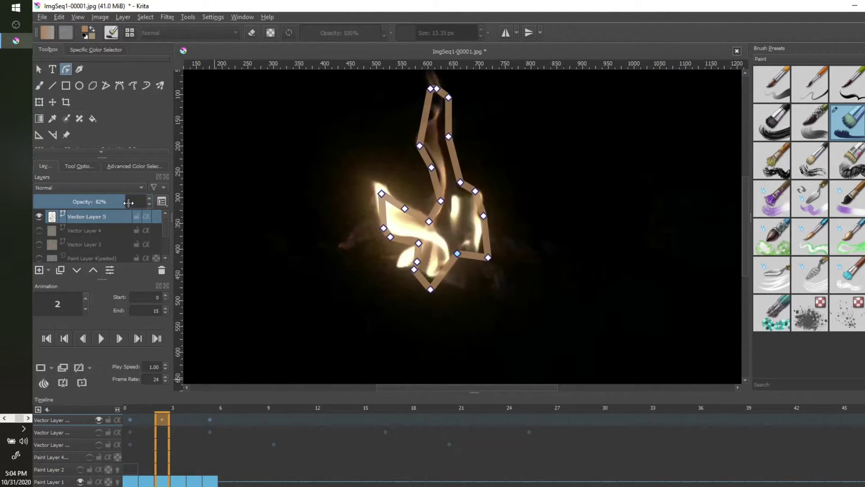
pyautogui.click(212, 420)
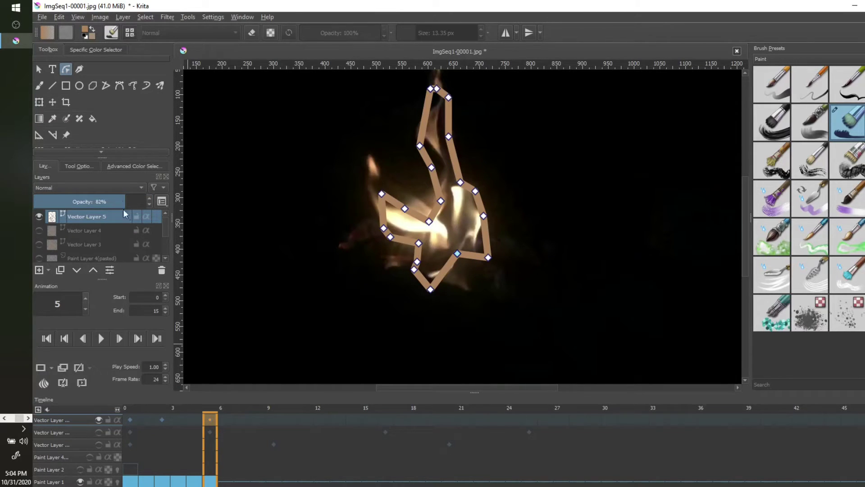
pyautogui.moveTo(121, 198); pyautogui.dragTo(6, 204)
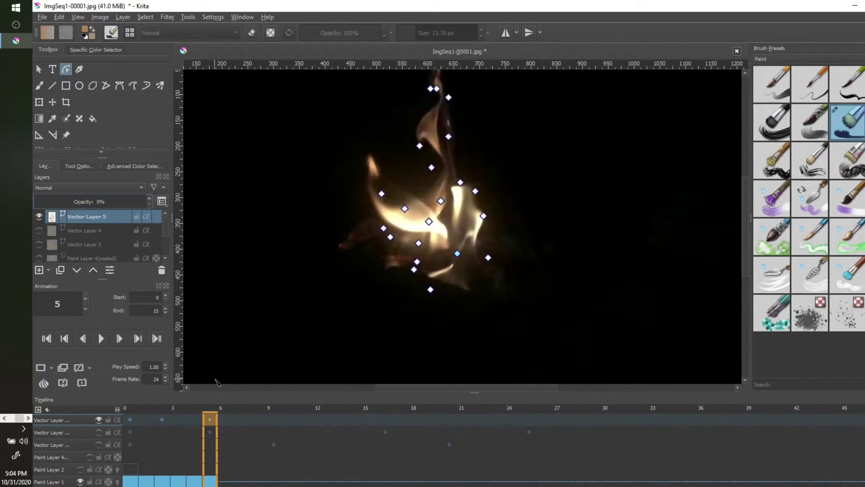
# Play the fade from frame 0, then hide Paint Layer 1 and make the timeline taller
pyautogui.click(129, 419)
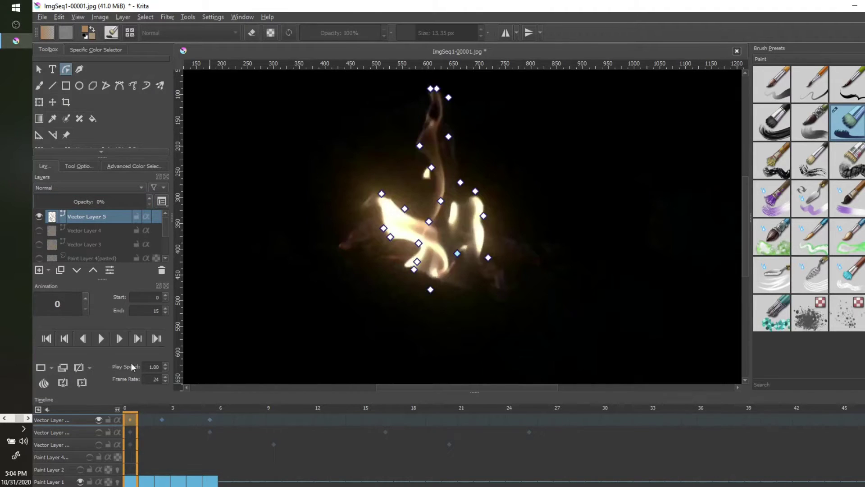
pyautogui.click(100, 339)
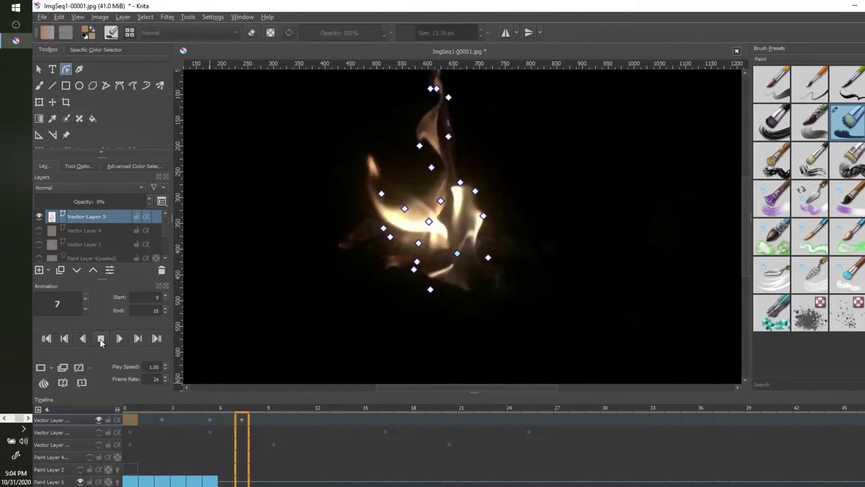
pyautogui.click(100, 339)
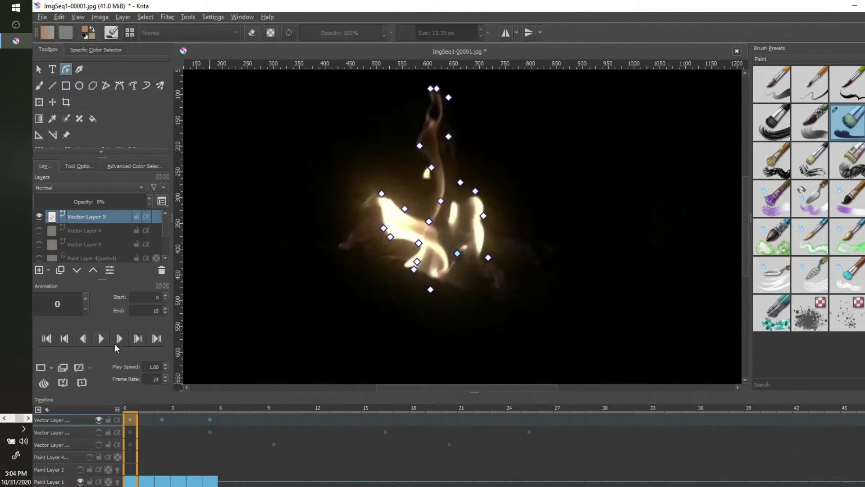
pyautogui.click(81, 481)
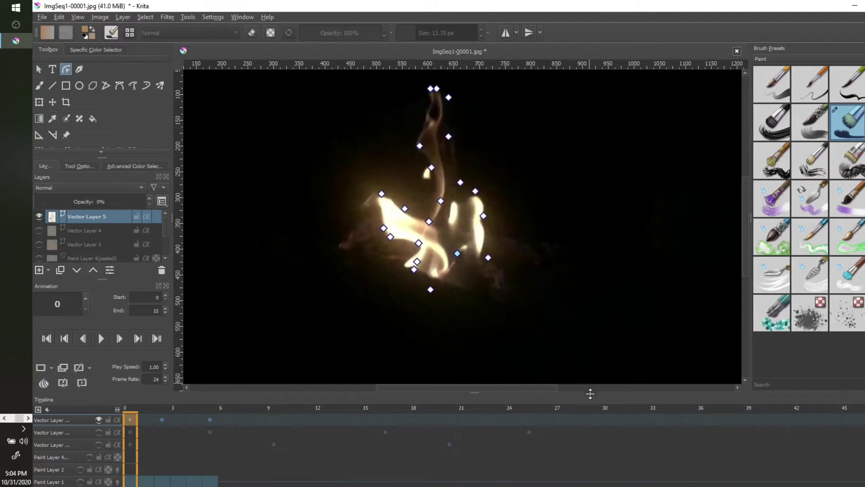
pyautogui.moveTo(590, 393); pyautogui.dragTo(589, 344)
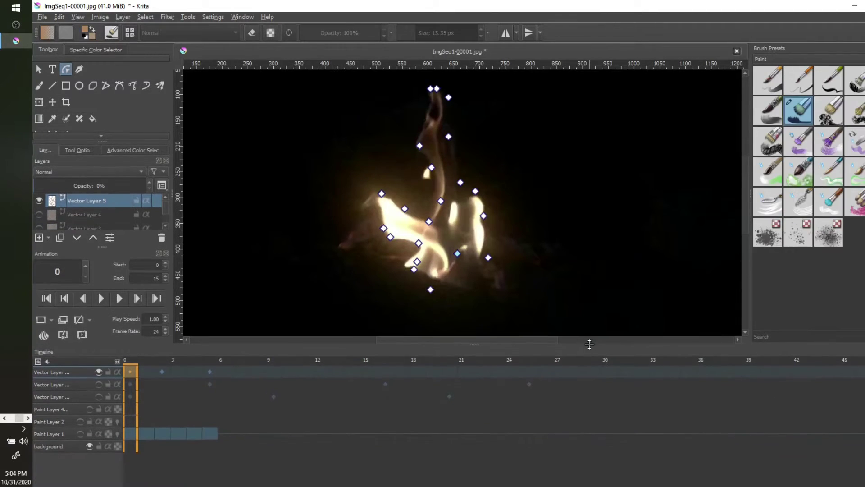
# Hide the background layer and play the outline animation over transparency
pyautogui.click(90, 445)
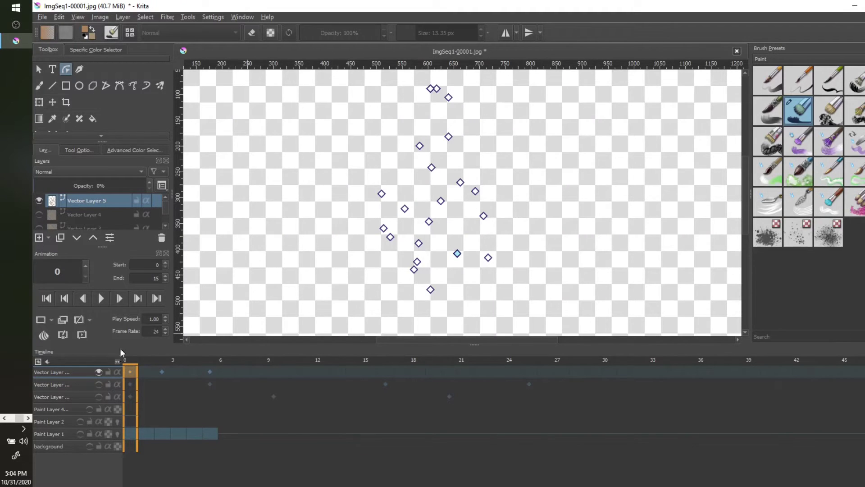
pyautogui.click(100, 299)
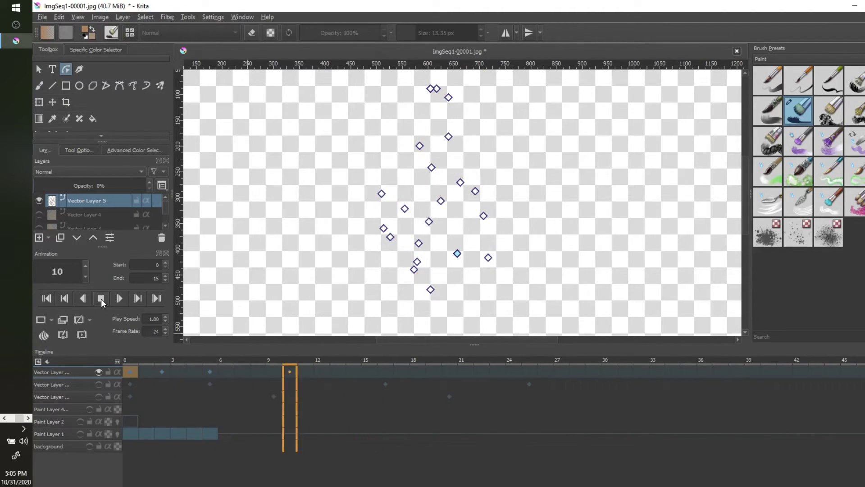
pyautogui.click(101, 299)
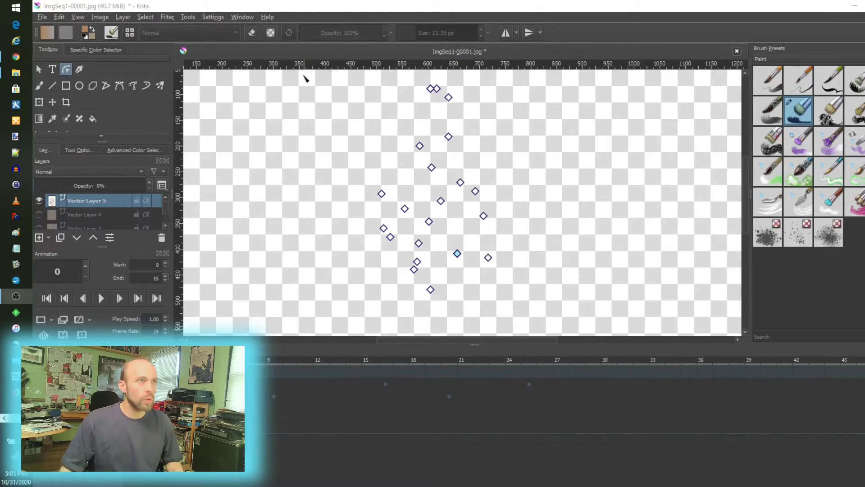
# Drag three flame-outline nodes to new positions, one to the left and two to the right
pyautogui.moveTo(383, 228); pyautogui.dragTo(381, 248)
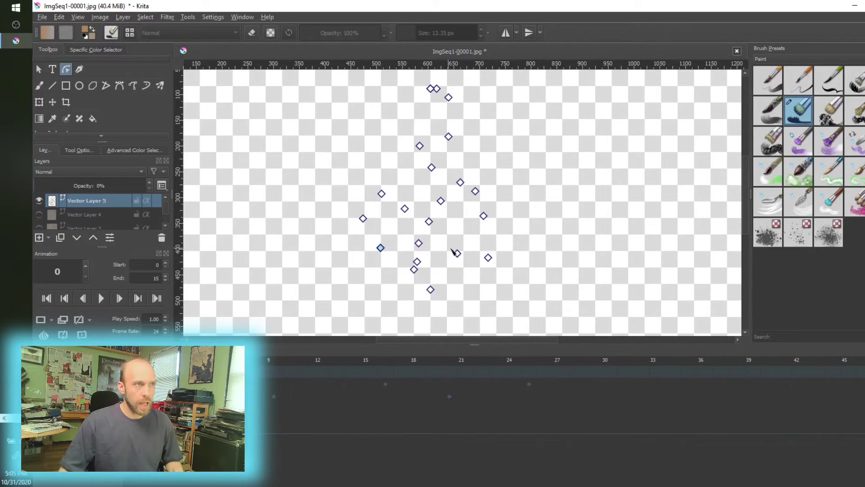
pyautogui.moveTo(484, 216); pyautogui.dragTo(501, 217)
pyautogui.moveTo(475, 191); pyautogui.dragTo(495, 176)
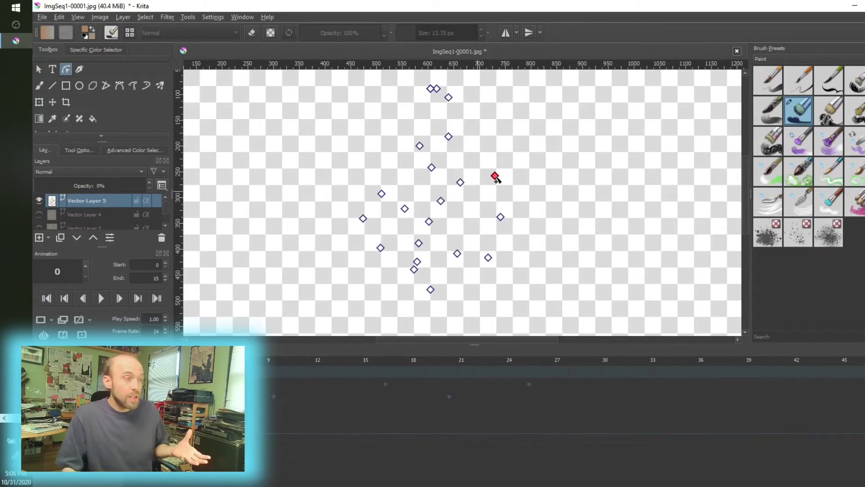
pyautogui.click(494, 175)
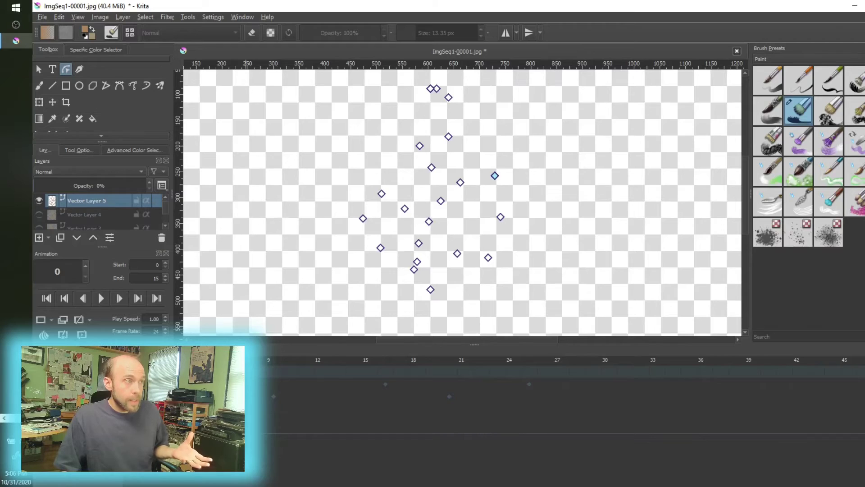